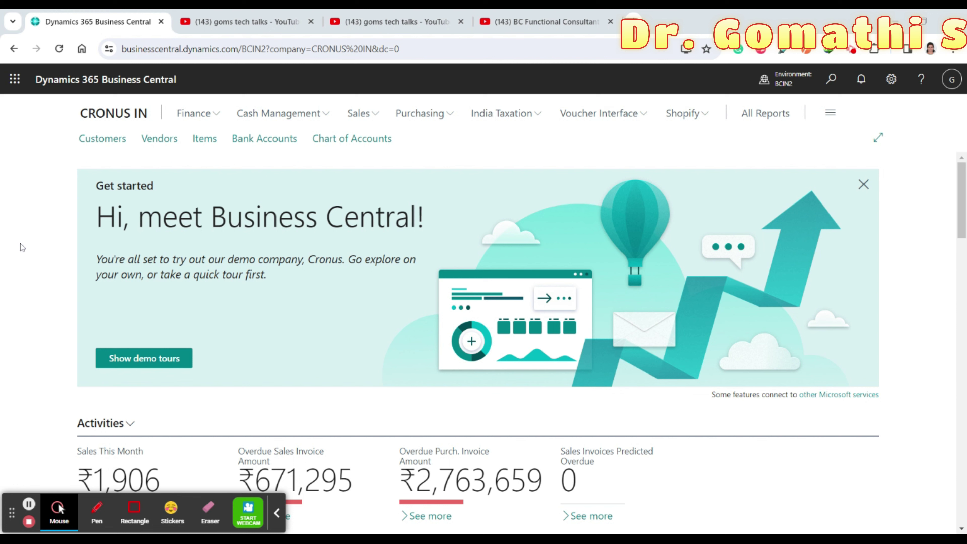
Sketch on-screen annotations over the home page, then erase them
click(97, 510)
mouse_move(131, 120)
mouse_down()
mouse_move(132, 165)
mouse_move(428, 129)
mouse_move(190, 129)
mouse_move(139, 119)
mouse_up()
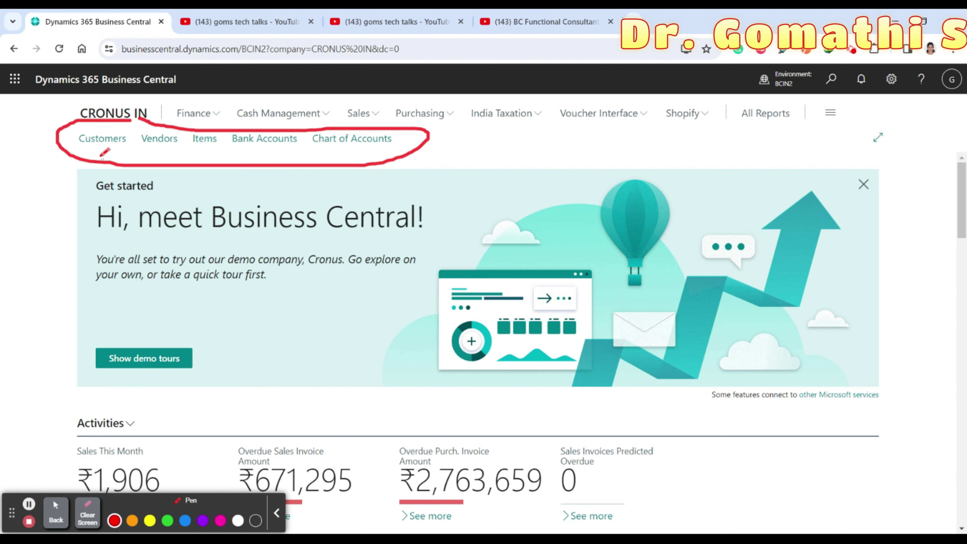
drag(102, 156, 2, 215)
drag(8, 180, 88, 212)
drag(171, 144, 162, 249)
drag(150, 193, 200, 217)
mouse_move(231, 143)
mouse_down()
mouse_move(231, 213)
mouse_move(248, 205)
mouse_up()
drag(287, 164, 297, 237)
drag(255, 185, 312, 217)
drag(354, 149, 375, 206)
mouse_move(343, 187)
mouse_down()
mouse_move(363, 207)
mouse_move(394, 192)
mouse_up()
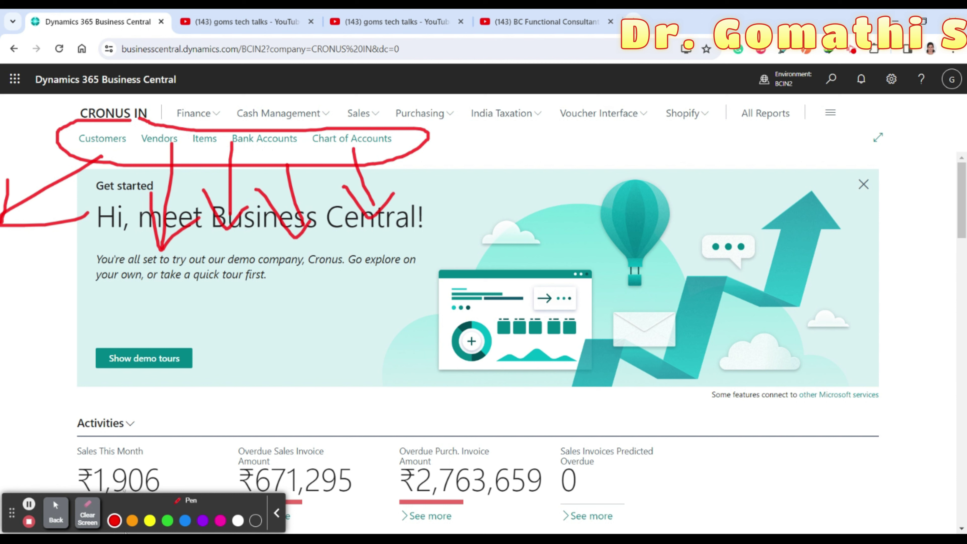
click(88, 512)
click(56, 512)
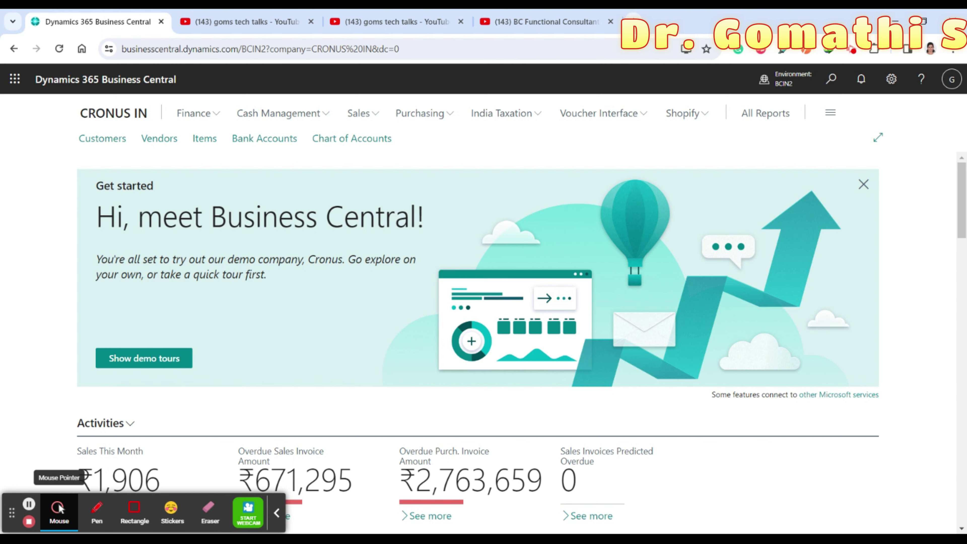
Open the Vendors list and dismiss the About vendors tip
click(159, 138)
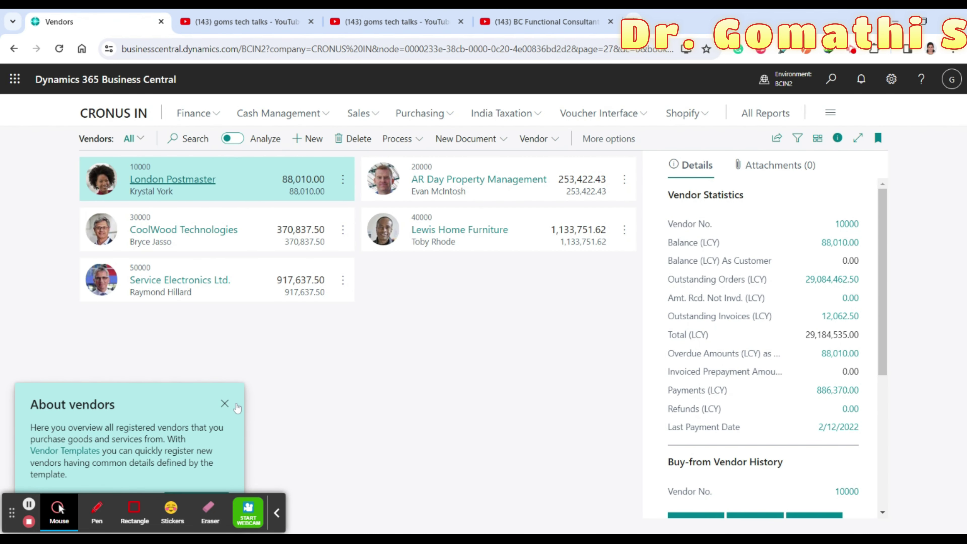
click(224, 403)
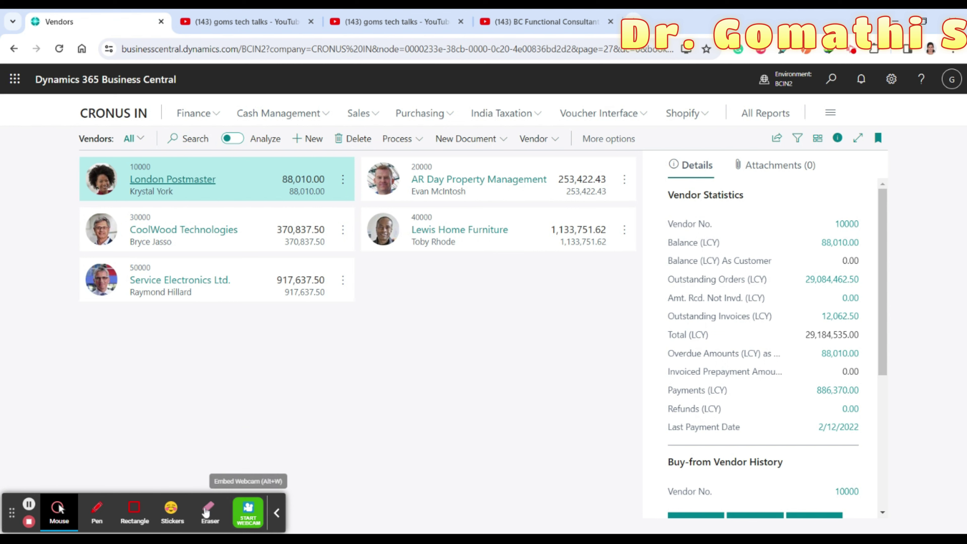
click(96, 510)
mouse_move(173, 146)
mouse_down()
mouse_move(71, 148)
mouse_move(429, 320)
mouse_up()
mouse_move(545, 318)
mouse_down()
mouse_move(626, 184)
mouse_move(199, 144)
mouse_up()
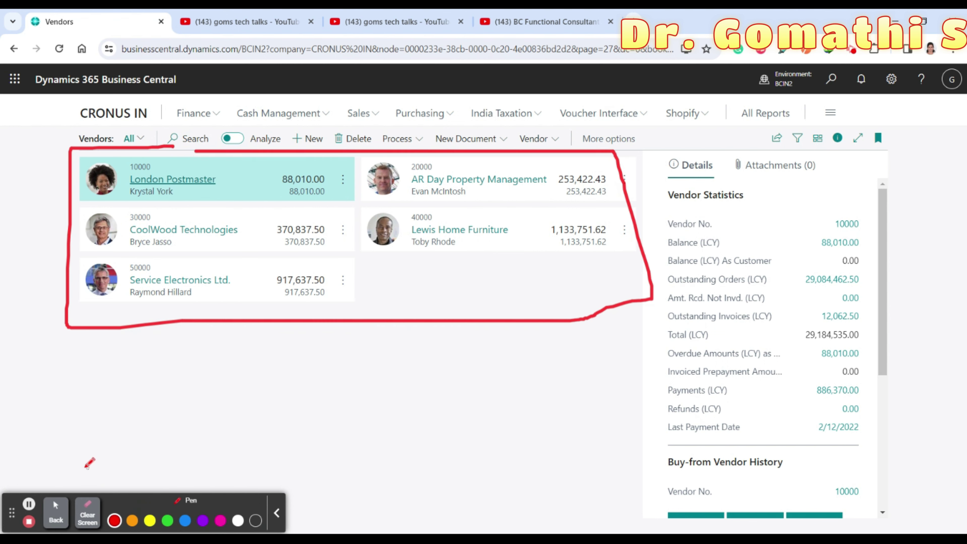
click(88, 514)
click(56, 512)
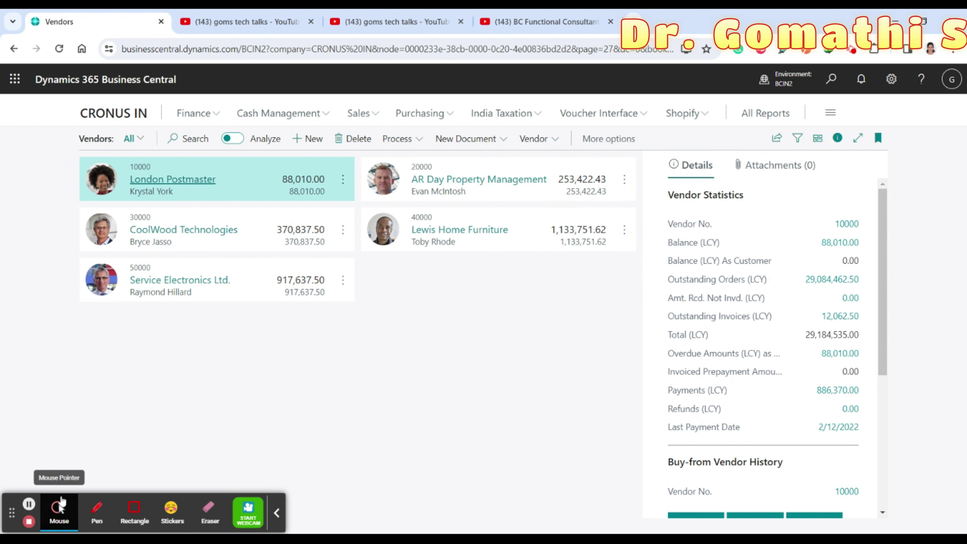
Bring up the view layout choices for the Vendors page
click(96, 510)
mouse_move(826, 121)
mouse_down()
mouse_move(801, 136)
mouse_move(811, 124)
mouse_up()
click(88, 514)
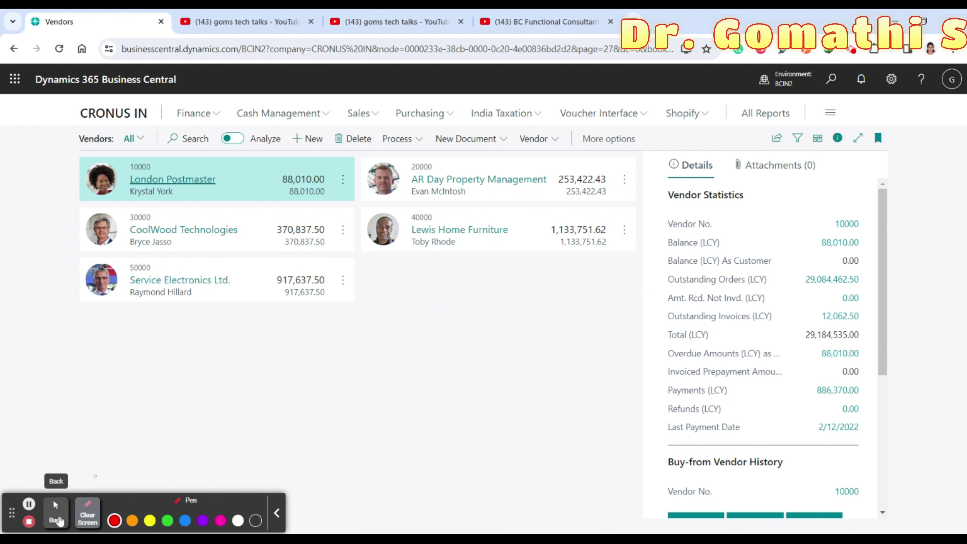
click(55, 512)
click(816, 139)
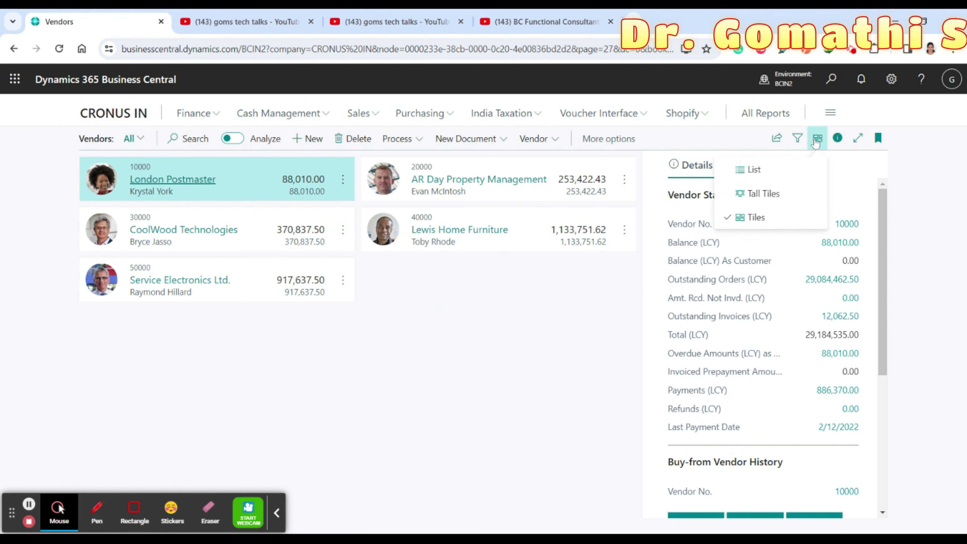
Switch the Vendors layout to List, showing No., Name, Location Code and Contact columns
click(757, 172)
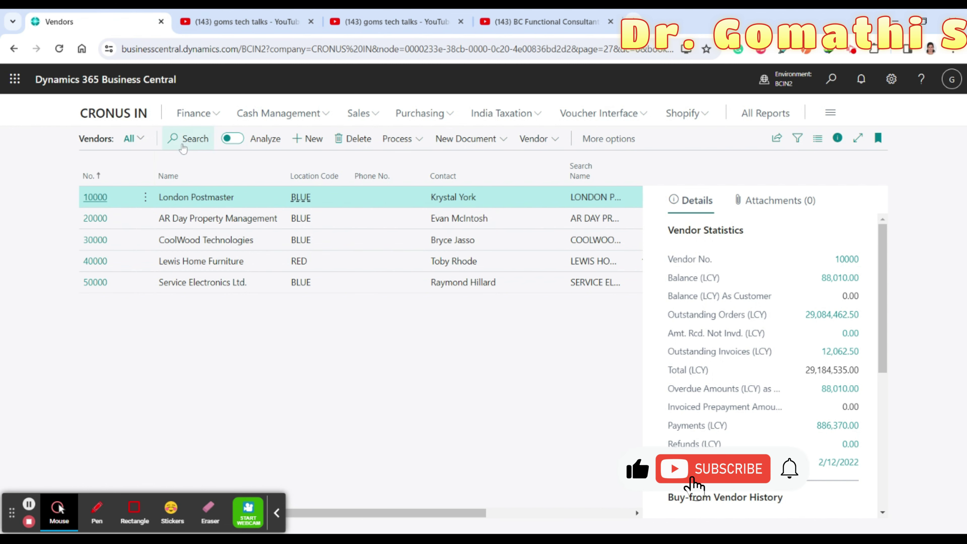
click(96, 510)
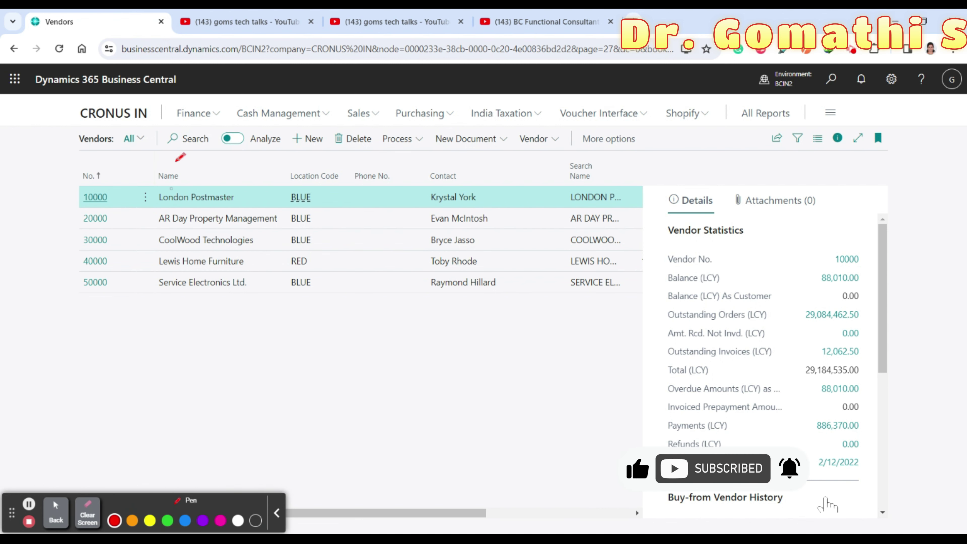
mouse_move(187, 123)
mouse_down()
mouse_move(146, 146)
mouse_move(177, 106)
mouse_up()
mouse_move(84, 164)
mouse_down()
mouse_move(58, 229)
mouse_move(71, 326)
mouse_up()
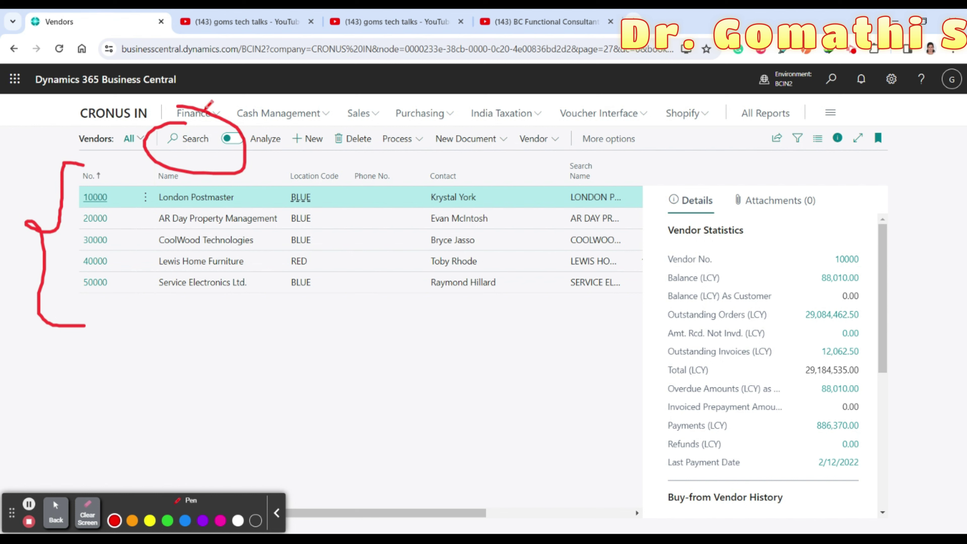
click(87, 522)
click(56, 512)
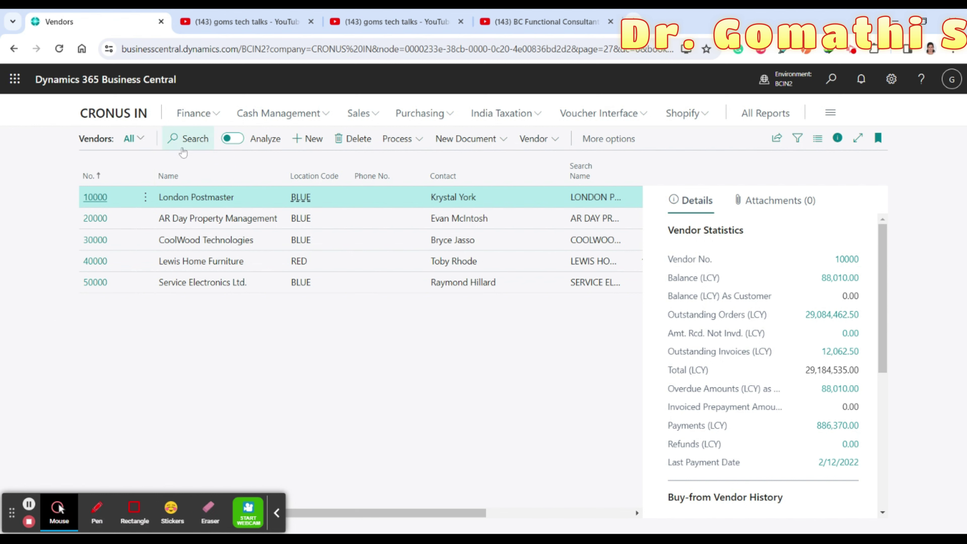
Open the vendor search box and mark up the Vendors list with annotations
click(184, 144)
click(213, 141)
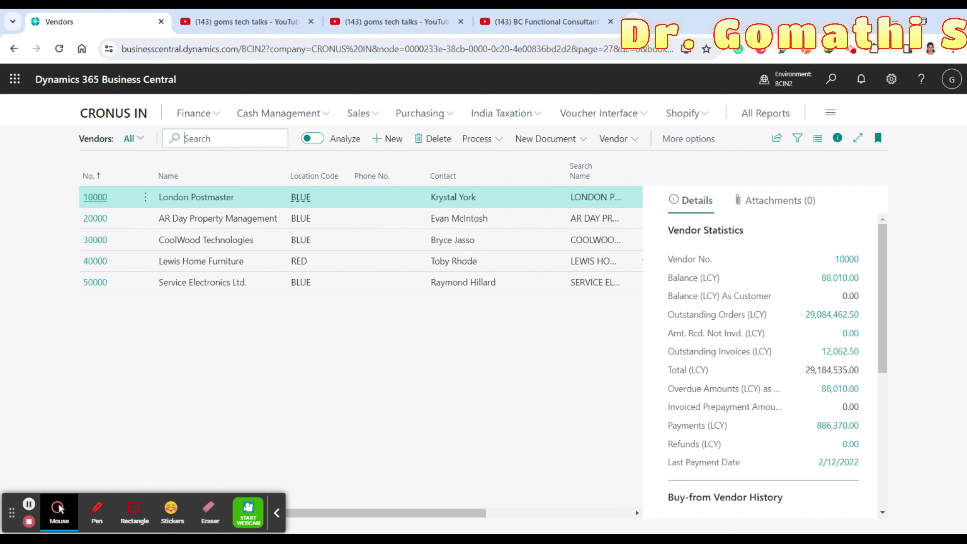
click(97, 511)
mouse_move(170, 157)
mouse_down()
mouse_move(36, 164)
mouse_move(699, 314)
mouse_up()
drag(826, 262, 190, 125)
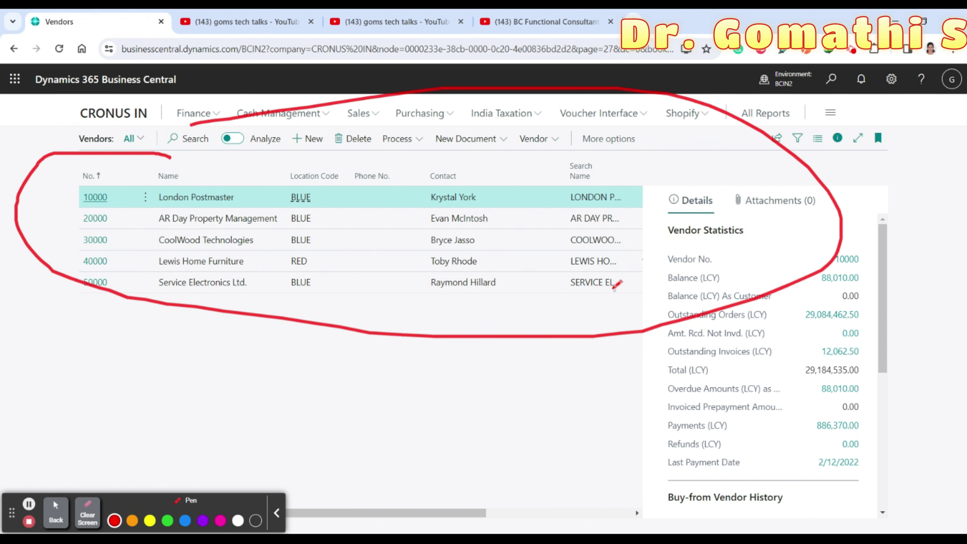
click(95, 519)
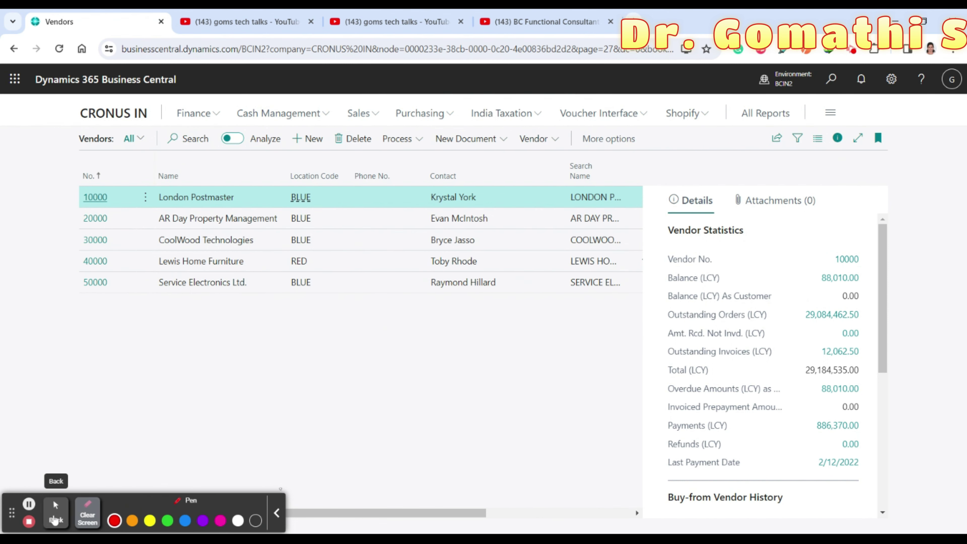
click(55, 520)
Search the vendors for 'Lon', narrowing the list to London Postmaster
click(192, 138)
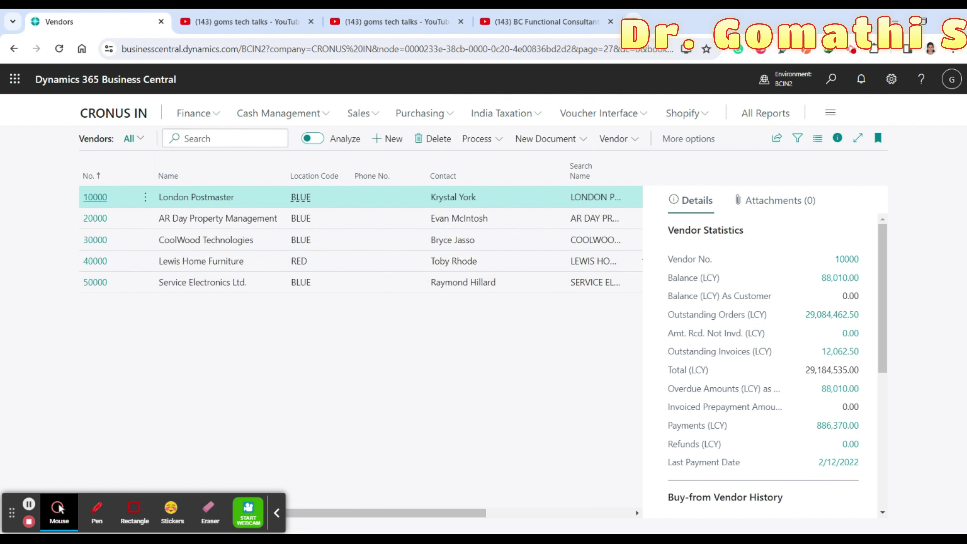
text(Lon)
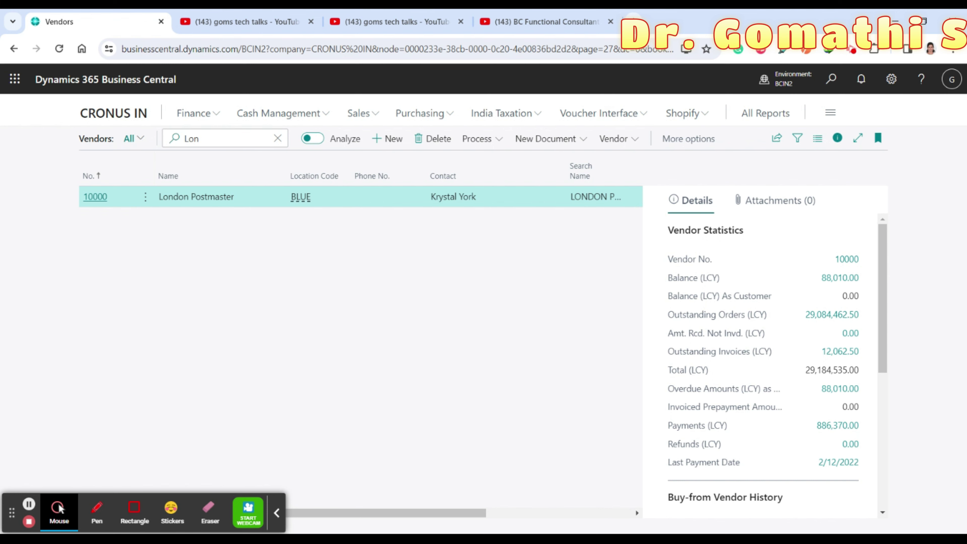
click(96, 512)
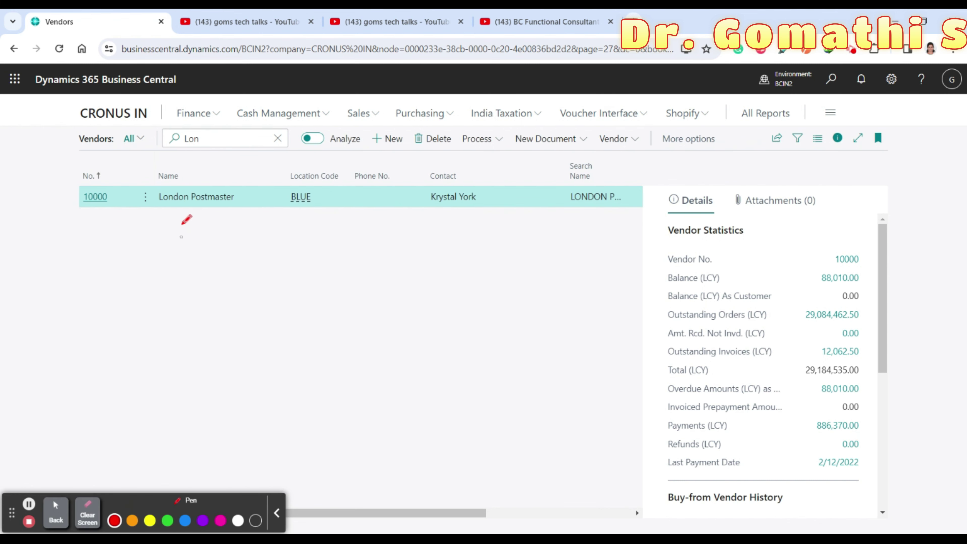
mouse_move(179, 183)
mouse_down()
mouse_move(163, 210)
mouse_move(186, 179)
mouse_move(167, 185)
mouse_up()
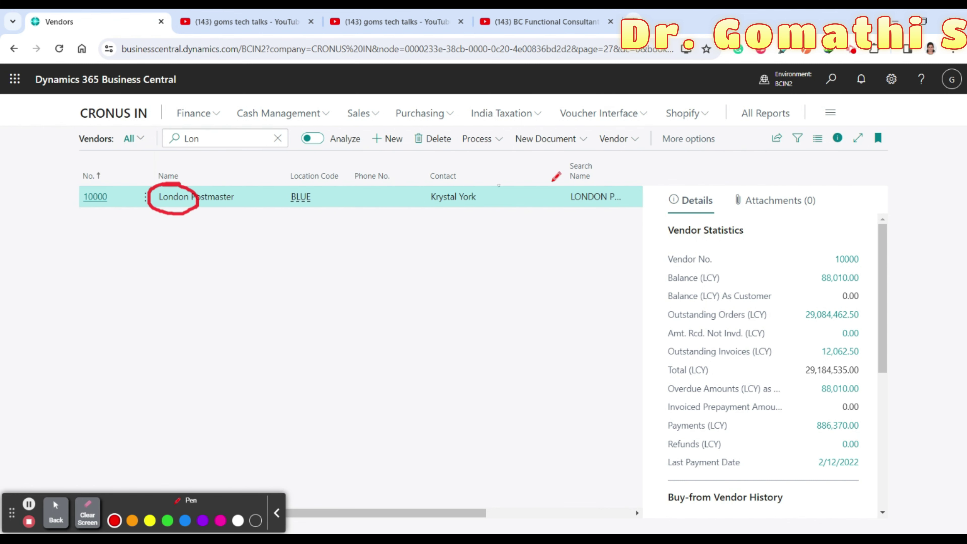
mouse_move(626, 178)
mouse_down()
mouse_move(630, 207)
mouse_move(605, 177)
mouse_up()
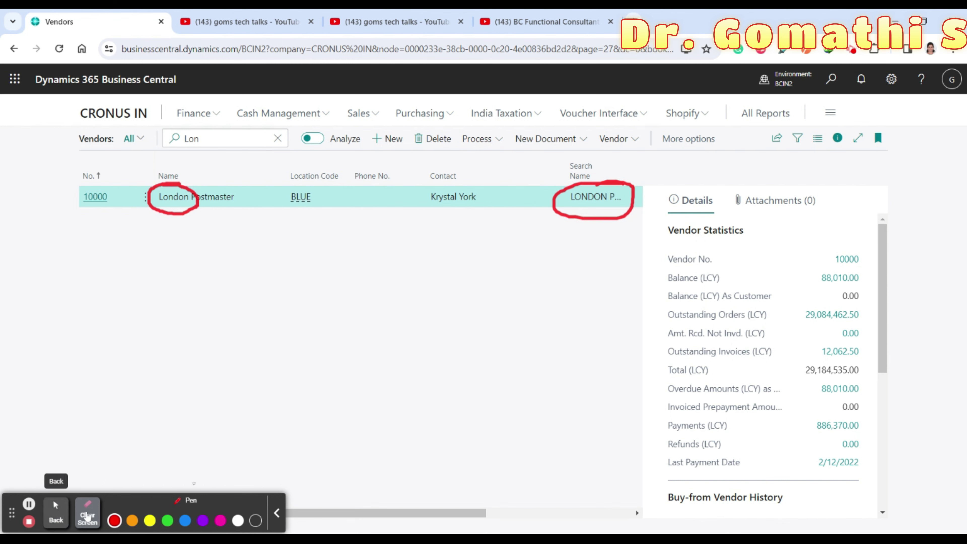
click(64, 520)
click(64, 519)
drag(209, 138, 155, 137)
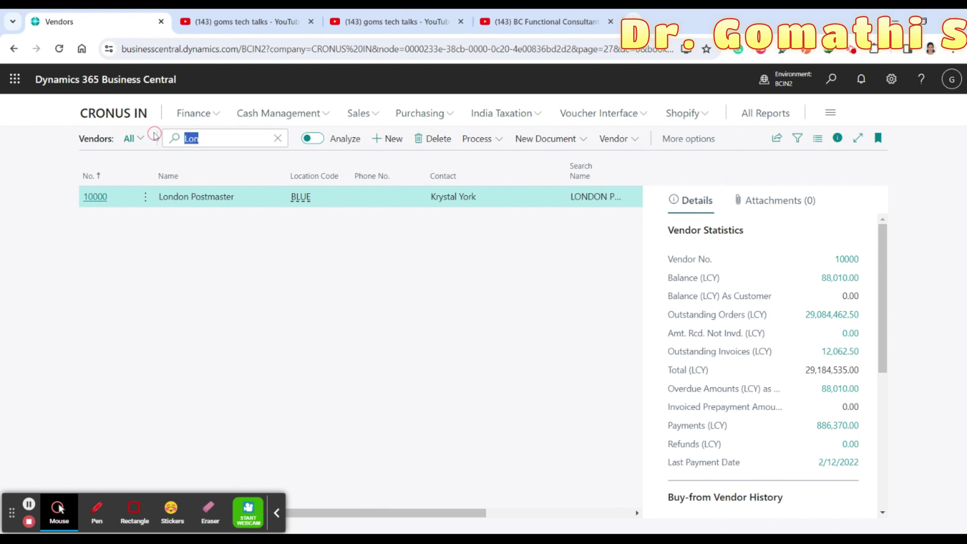
Replace the search text with 'Blue'
text(Blue)
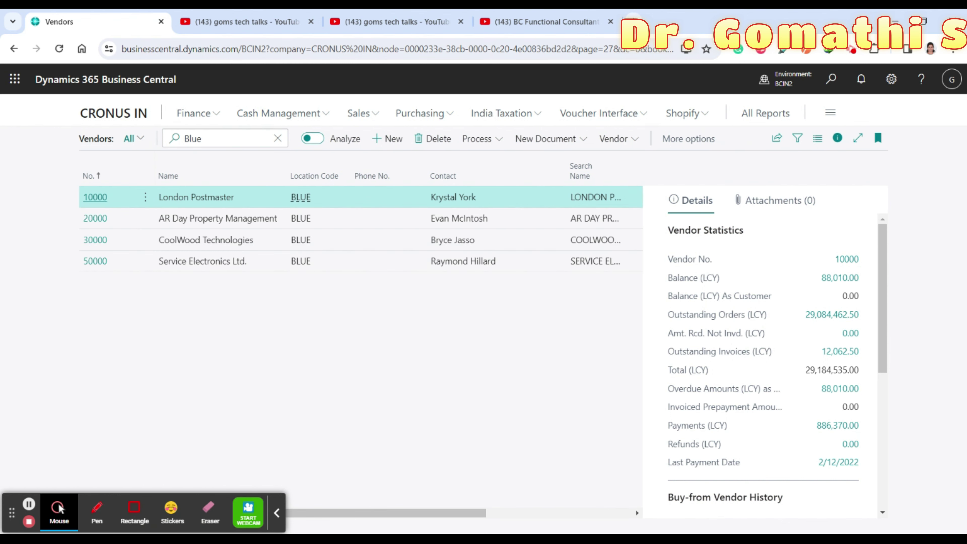
click(97, 510)
mouse_move(328, 155)
mouse_down()
mouse_move(274, 170)
mouse_move(345, 277)
mouse_move(318, 142)
mouse_up()
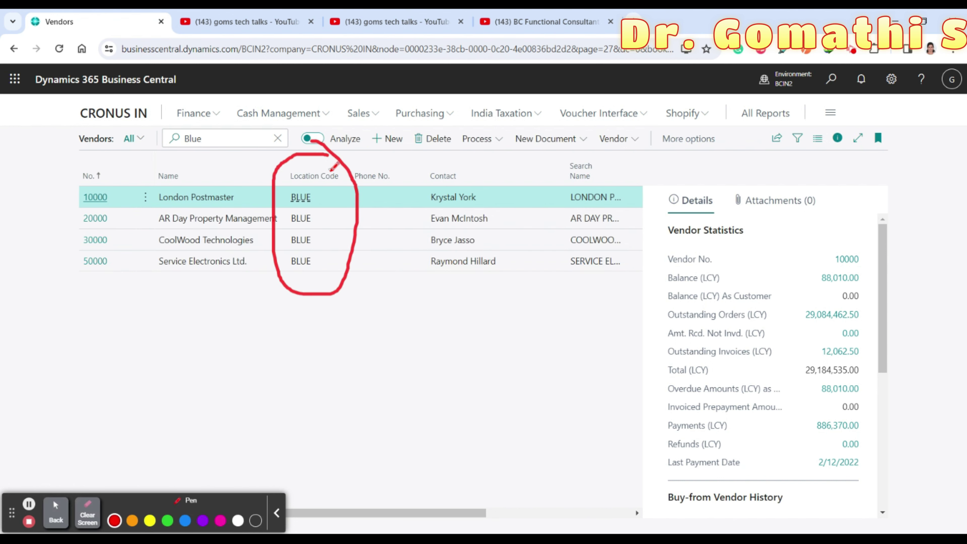
click(87, 514)
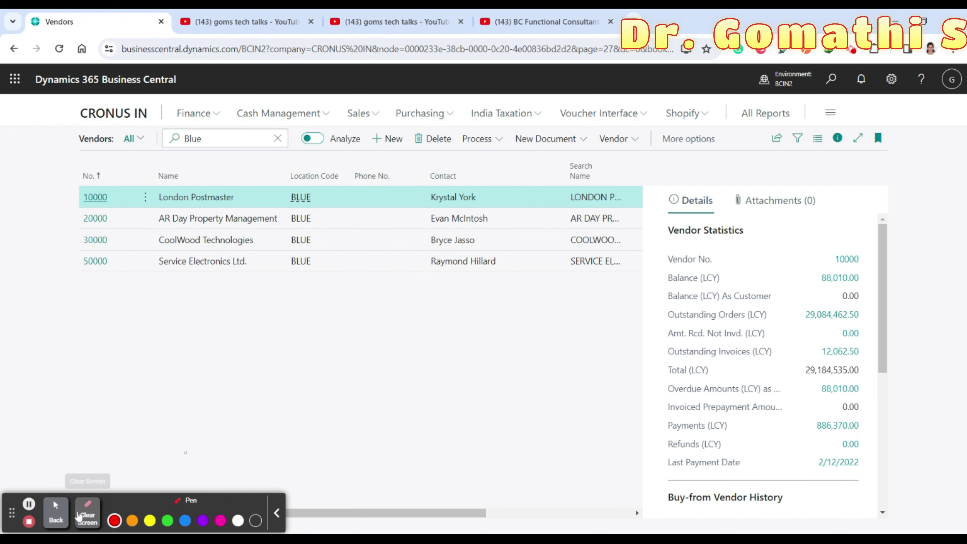
click(56, 512)
Replace the search text with 'AR'
click(149, 145)
text(AR)
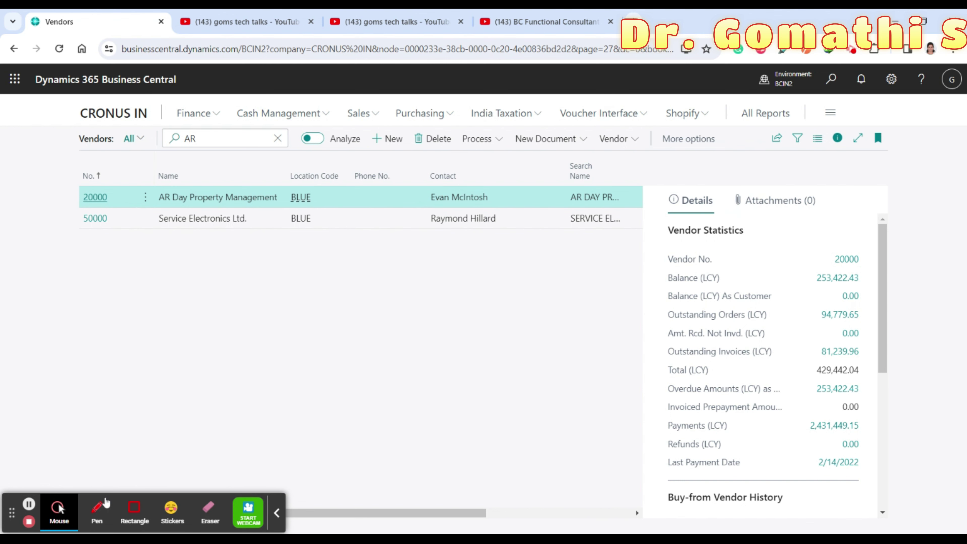
click(107, 503)
mouse_move(209, 155)
mouse_down()
mouse_move(167, 156)
mouse_move(264, 187)
mouse_move(198, 131)
mouse_up()
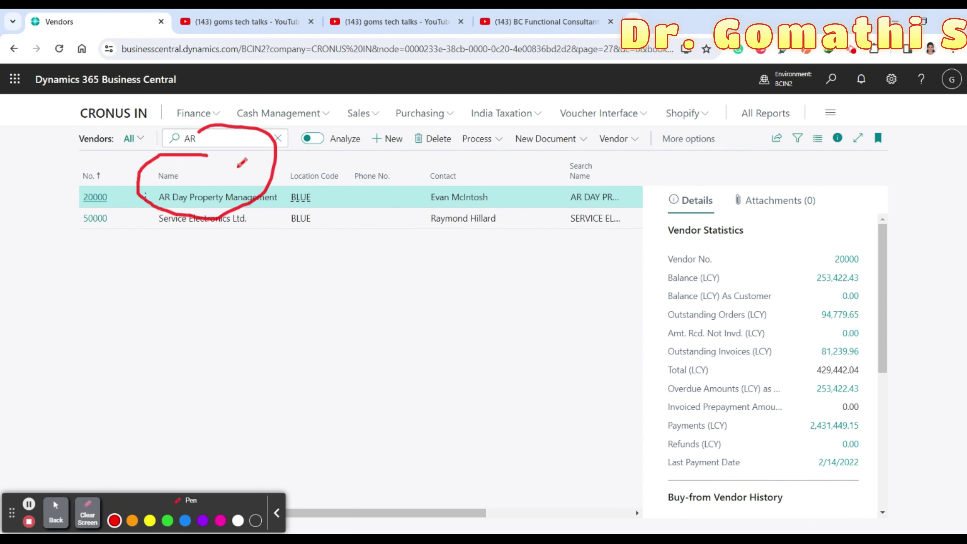
click(87, 516)
click(56, 512)
Search for '20', then clear the search so all five vendors show
click(163, 138)
text(20)
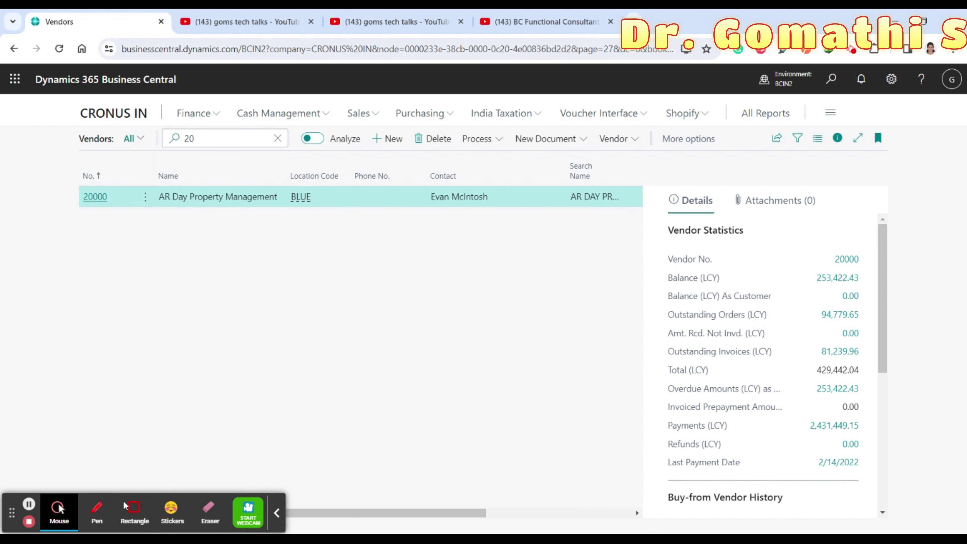
click(97, 510)
mouse_move(104, 165)
mouse_down()
mouse_move(140, 171)
mouse_move(110, 149)
mouse_up()
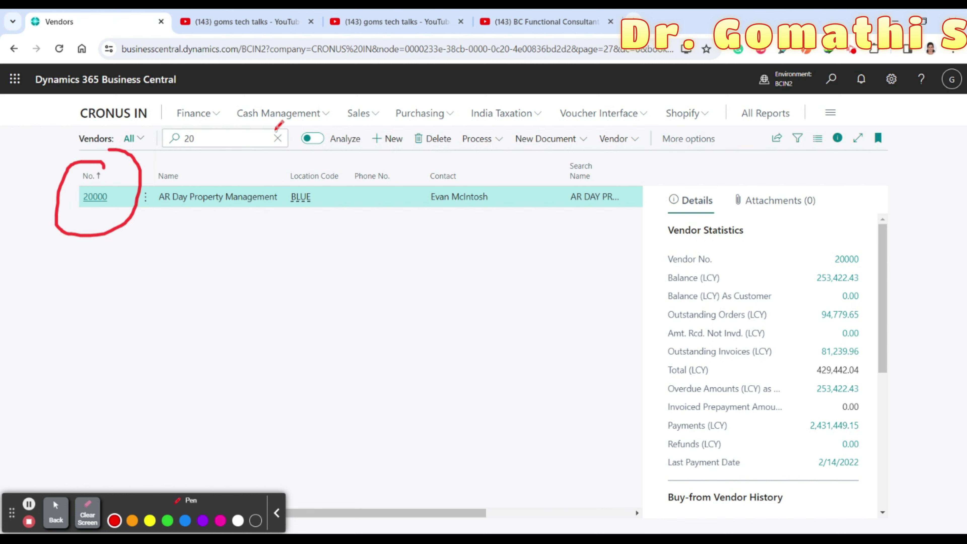
click(87, 514)
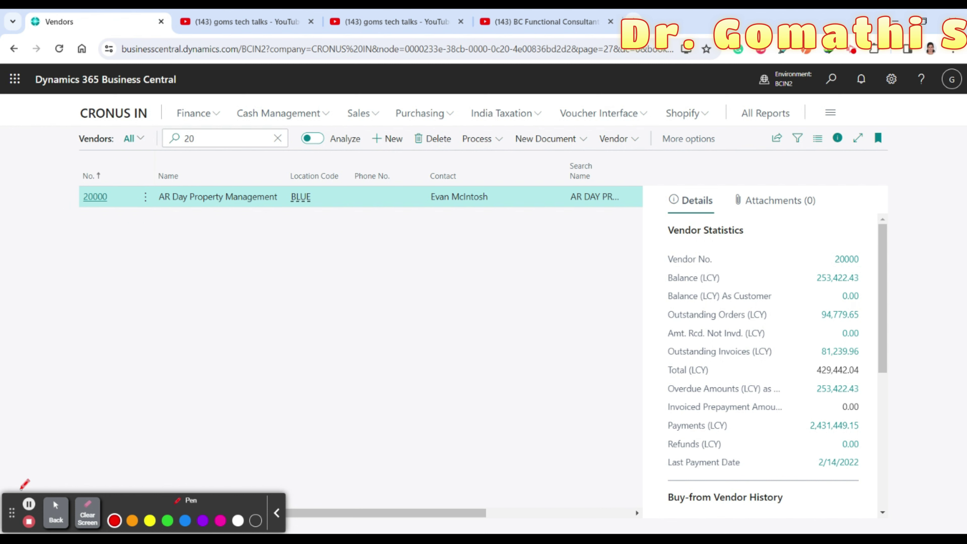
click(56, 512)
click(279, 139)
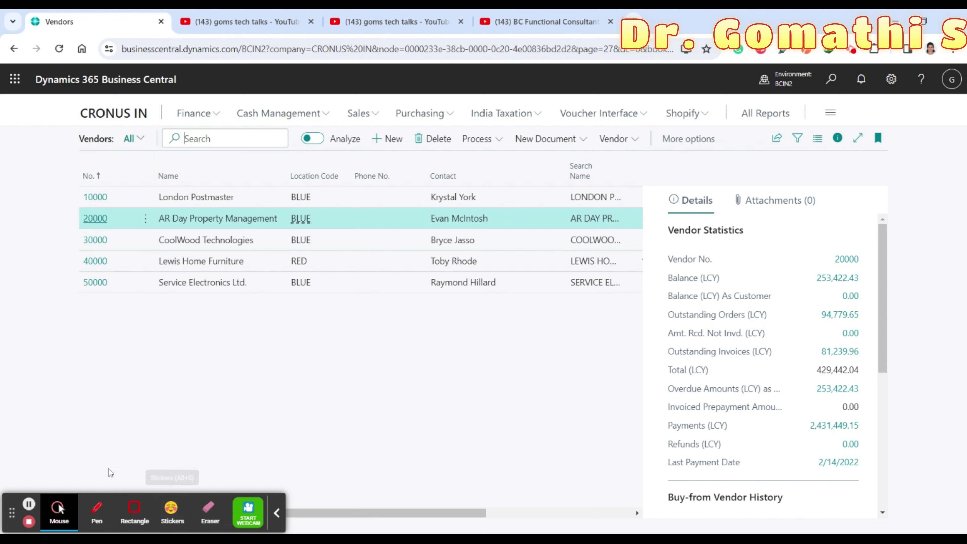
click(97, 510)
drag(209, 341, 174, 404)
mouse_move(181, 331)
mouse_down()
mouse_move(190, 415)
mouse_move(250, 325)
mouse_up()
mouse_move(169, 387)
mouse_down()
mouse_move(228, 374)
mouse_move(242, 409)
mouse_up()
click(238, 364)
drag(263, 347, 269, 419)
mouse_move(312, 327)
mouse_down()
mouse_move(317, 384)
mouse_move(331, 365)
mouse_up()
drag(335, 375, 382, 372)
drag(379, 354, 436, 366)
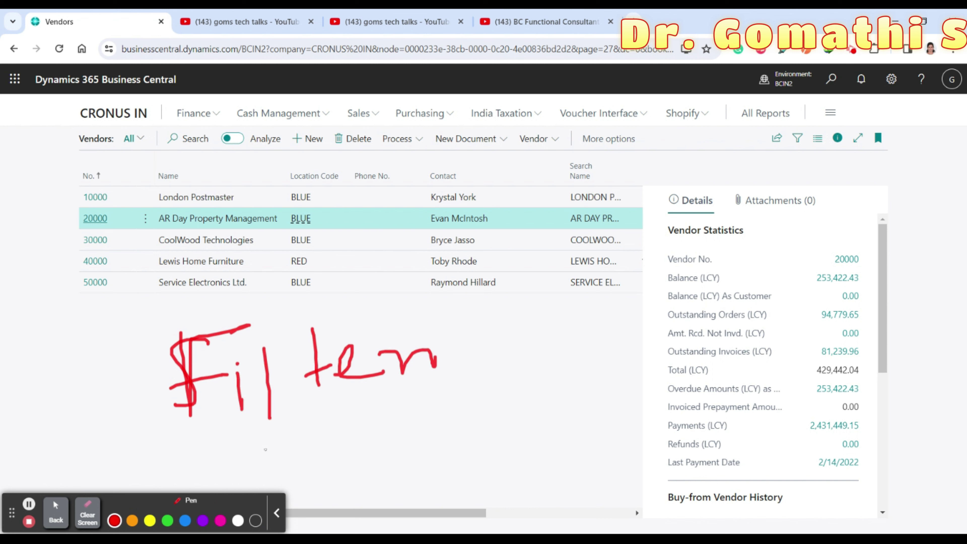
click(87, 517)
click(56, 512)
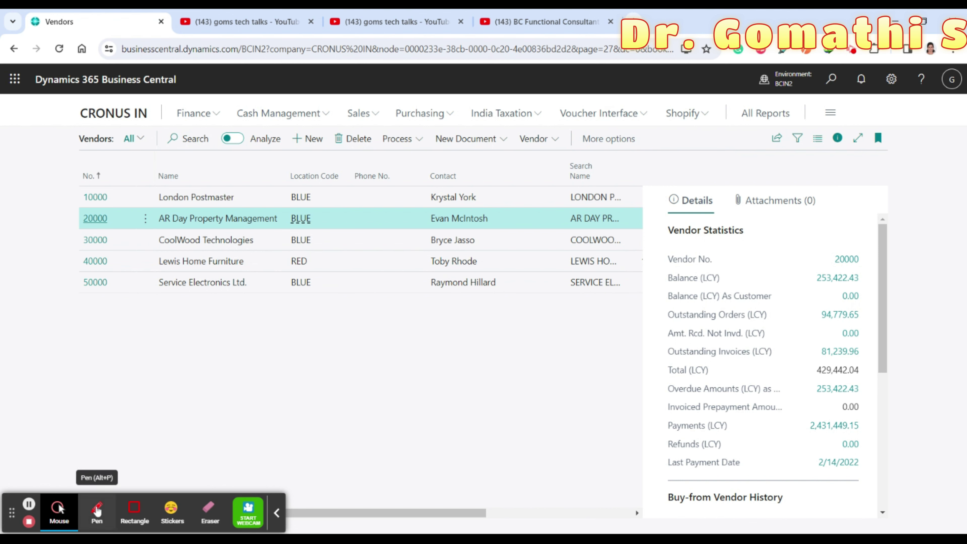
click(97, 510)
mouse_move(795, 119)
mouse_down()
mouse_move(785, 145)
mouse_move(788, 115)
mouse_up()
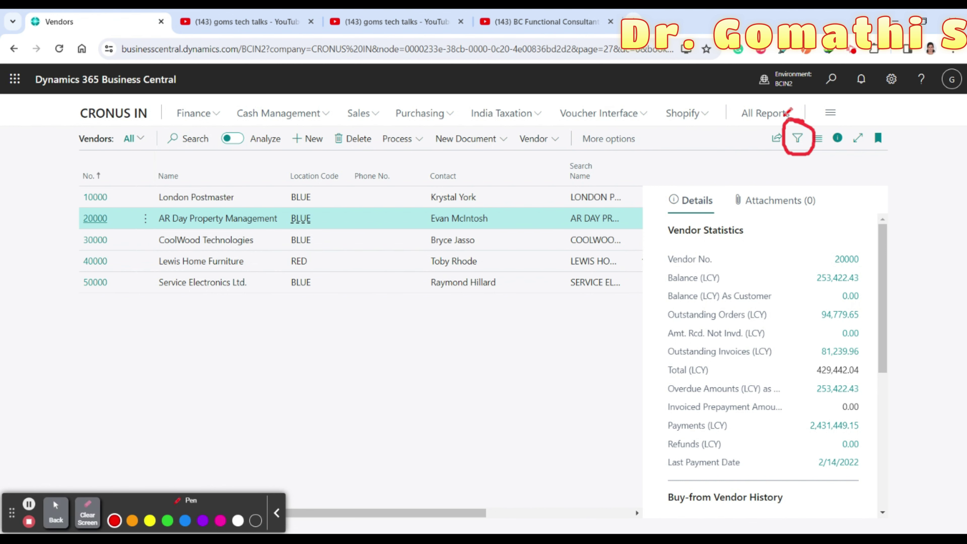
click(88, 516)
click(56, 512)
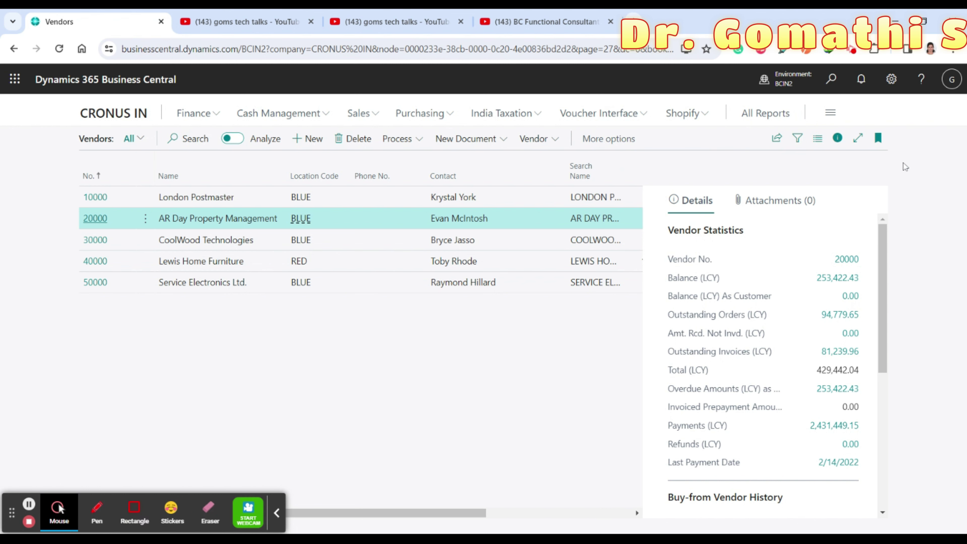
Open the filter pane beside the Vendors list and briefly circle it
click(797, 138)
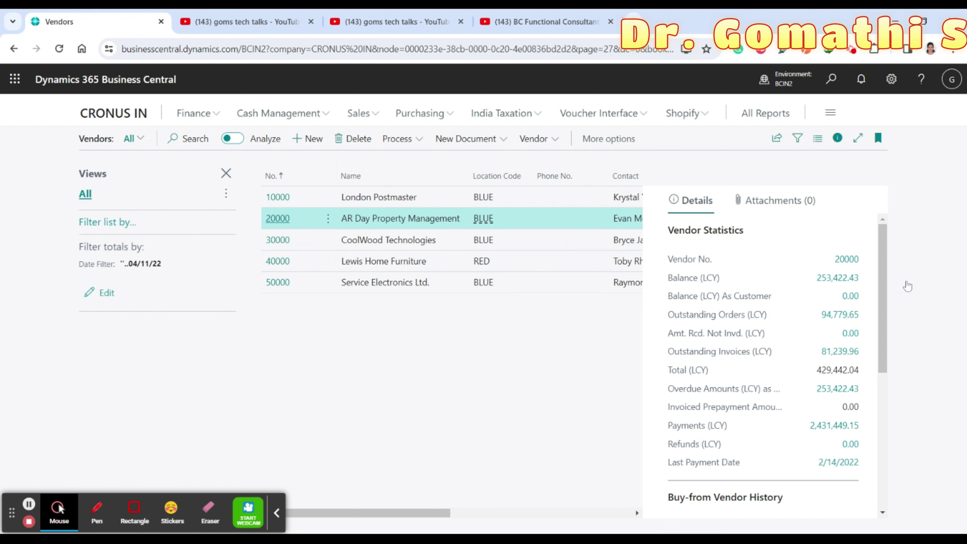
click(97, 510)
mouse_move(145, 136)
mouse_down()
mouse_move(38, 245)
mouse_move(274, 262)
mouse_move(124, 108)
mouse_up()
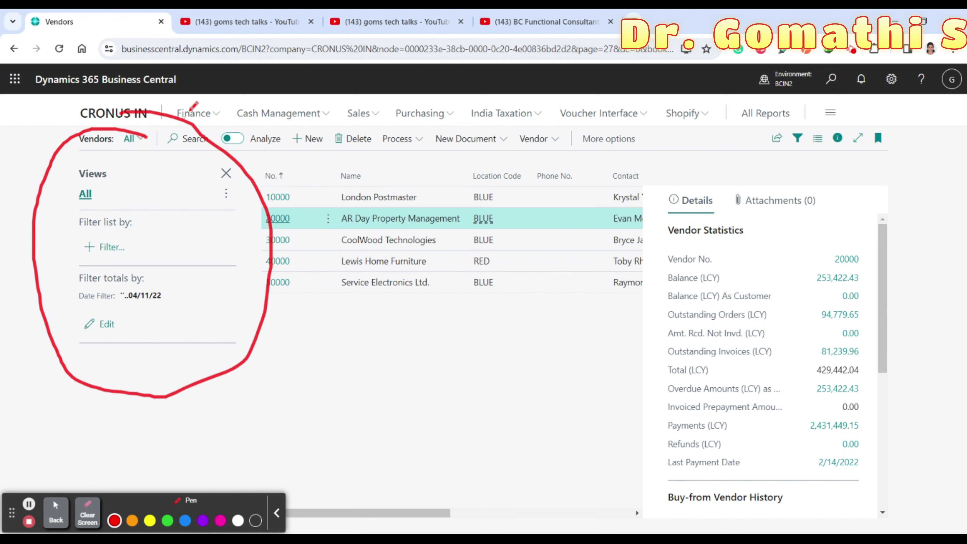
click(88, 512)
click(56, 511)
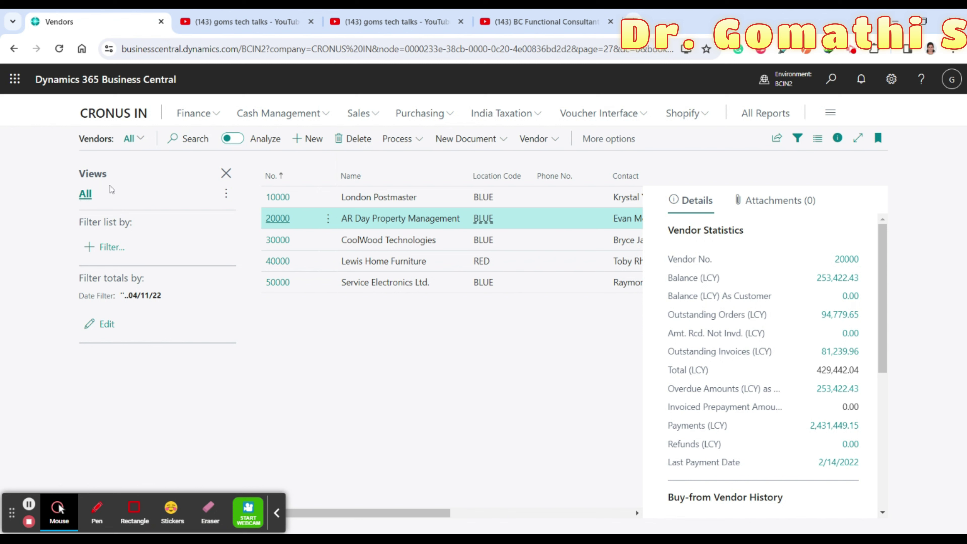
Highlight the All view, then open and close its options menu without saving
click(96, 511)
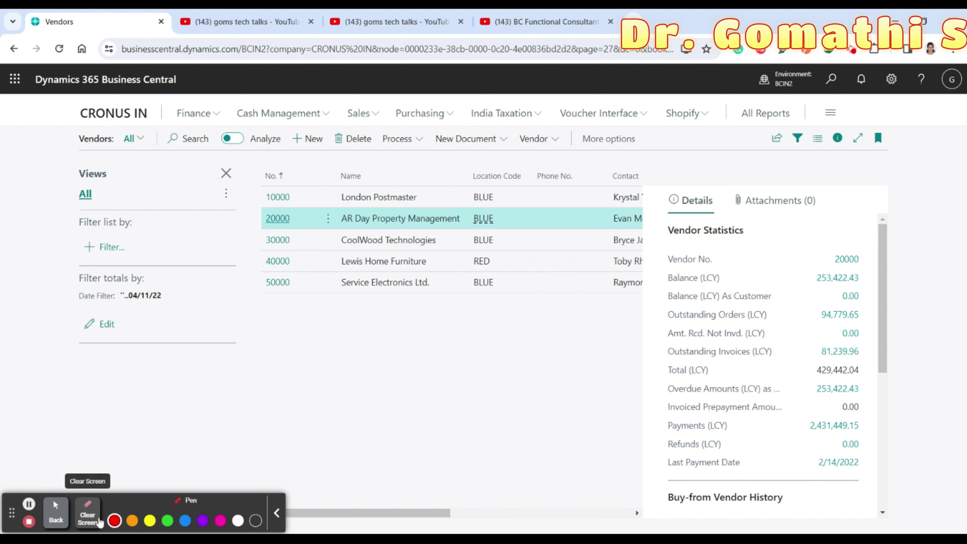
mouse_move(122, 147)
mouse_down()
mouse_move(68, 211)
mouse_move(231, 202)
mouse_move(174, 157)
mouse_up()
click(87, 511)
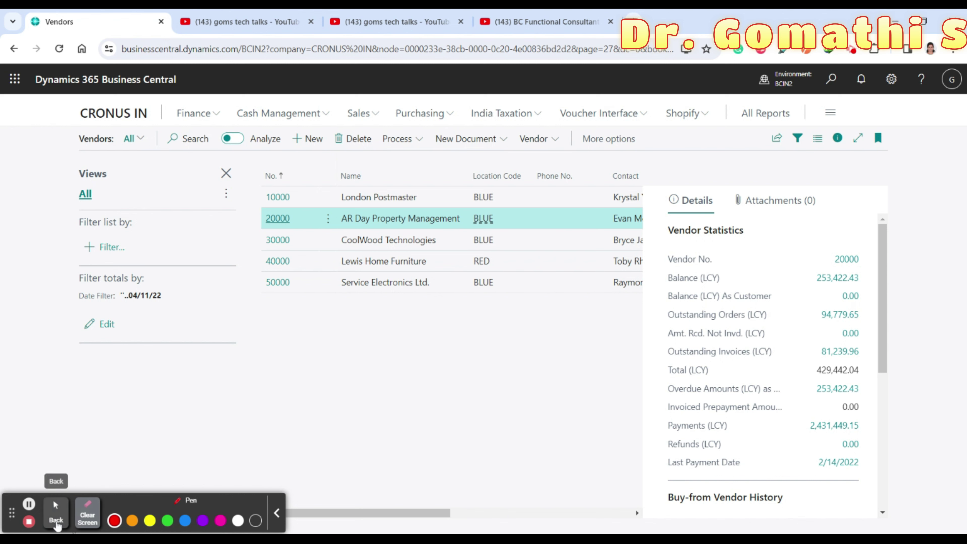
click(56, 511)
click(225, 196)
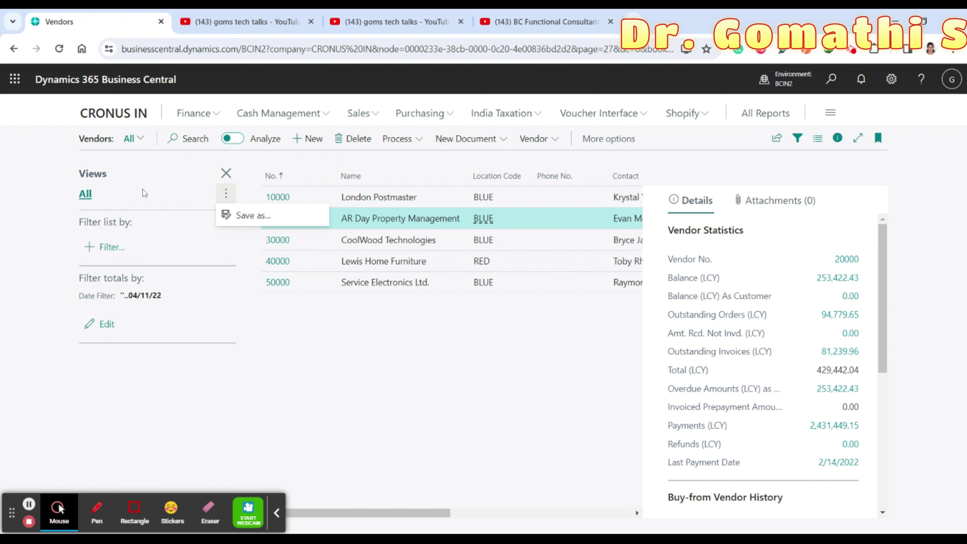
click(239, 327)
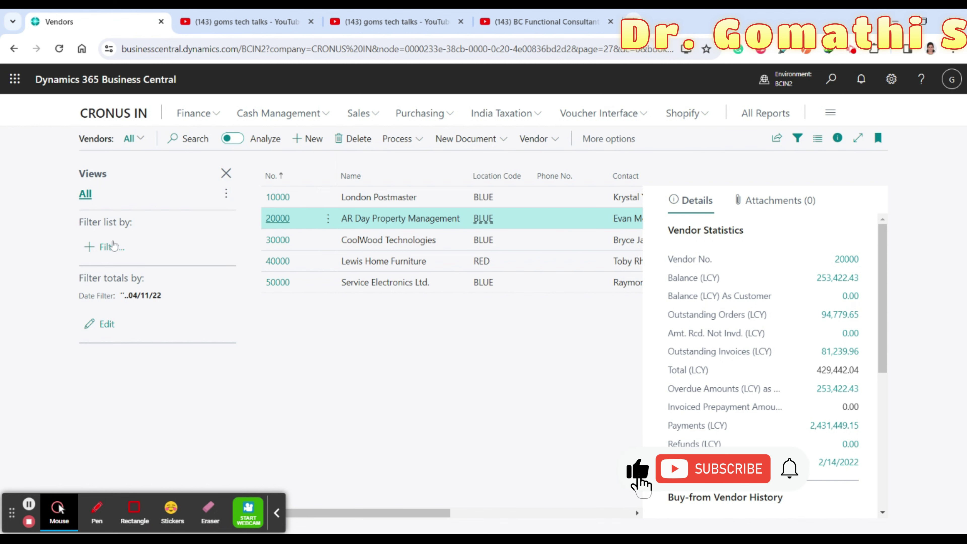
click(114, 246)
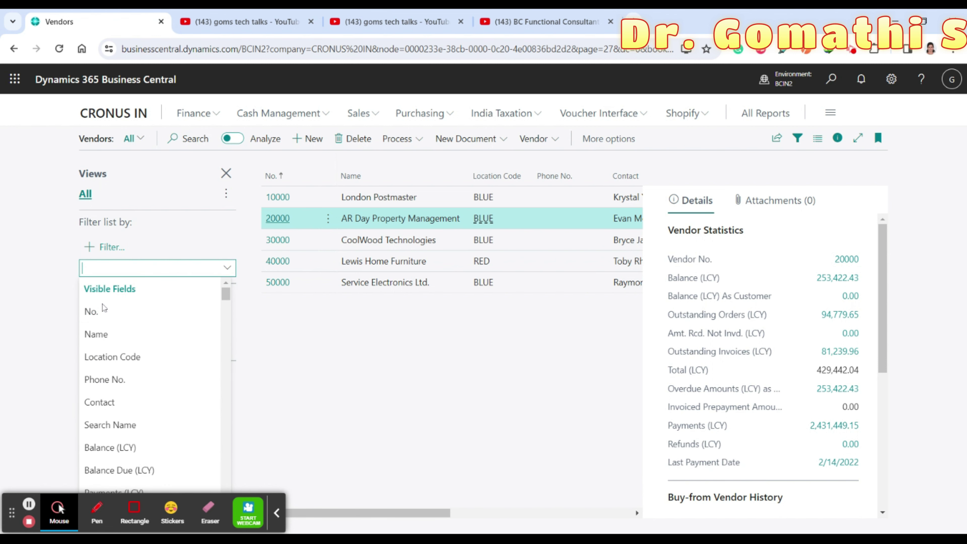
scroll(107, 297, down, 2)
scroll(108, 297, up, 1)
scroll(108, 296, up, 1)
scroll(130, 405, down, 8)
scroll(131, 404, up, 5)
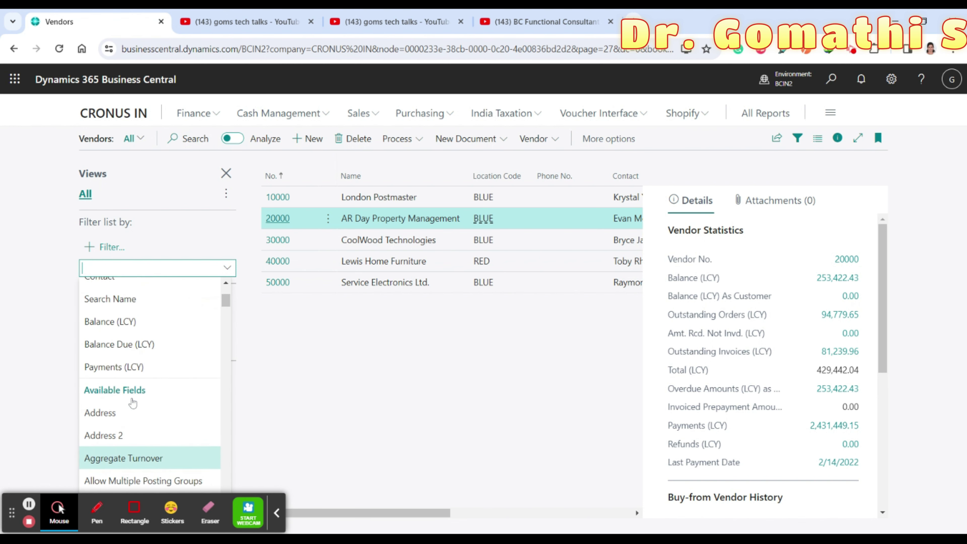
scroll(133, 403, up, 3)
click(133, 343)
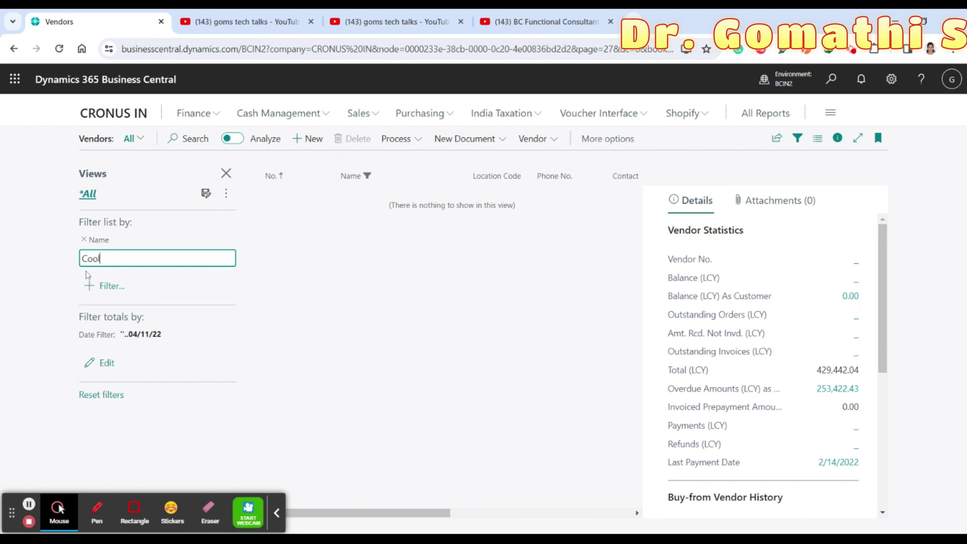
click(84, 240)
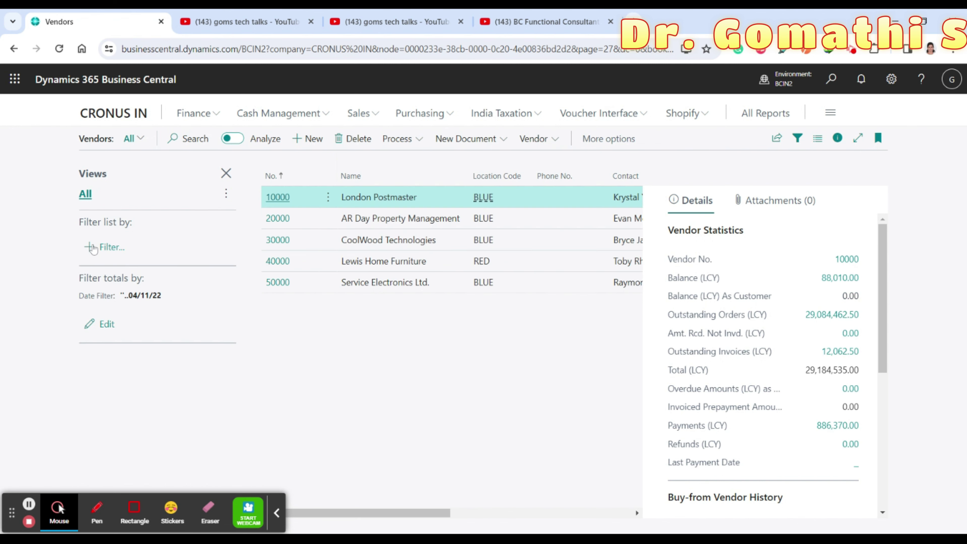
click(107, 247)
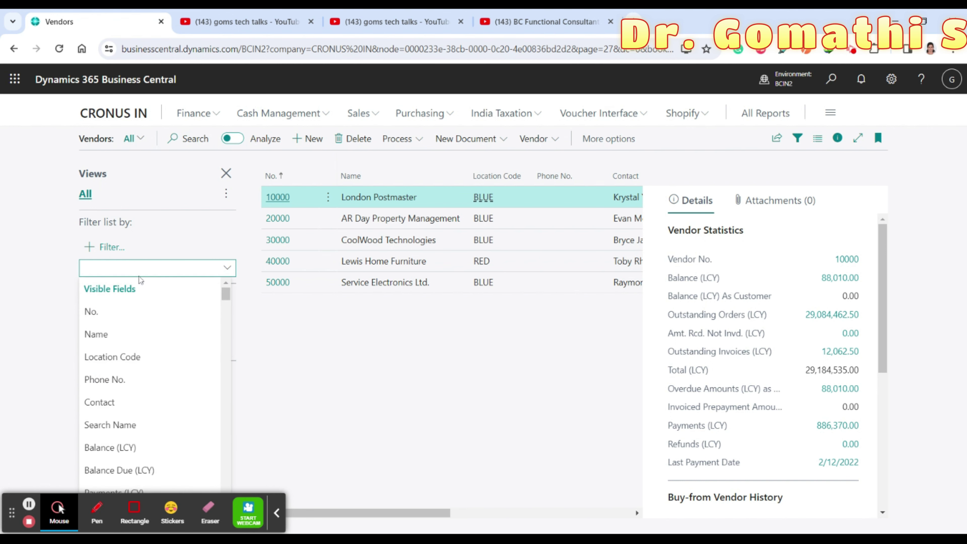
click(100, 314)
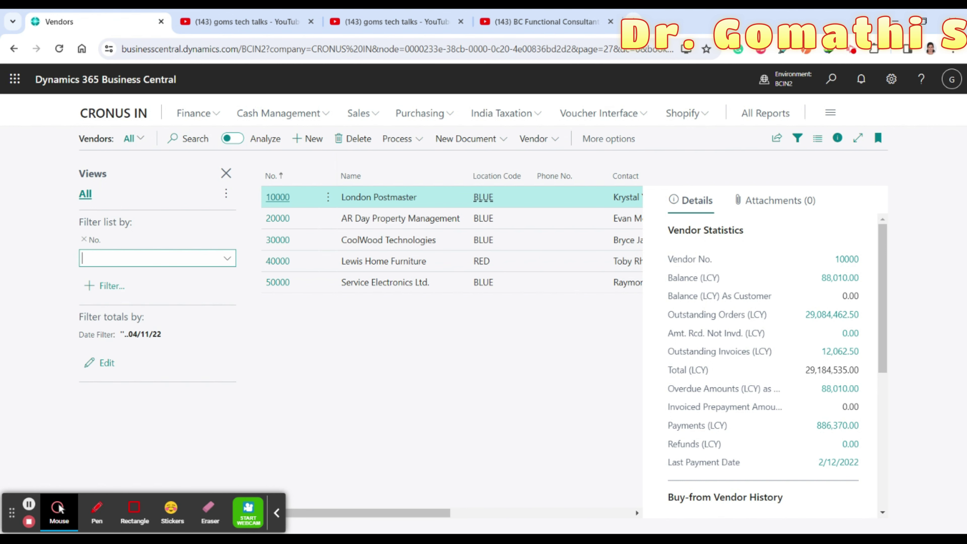
text(10)
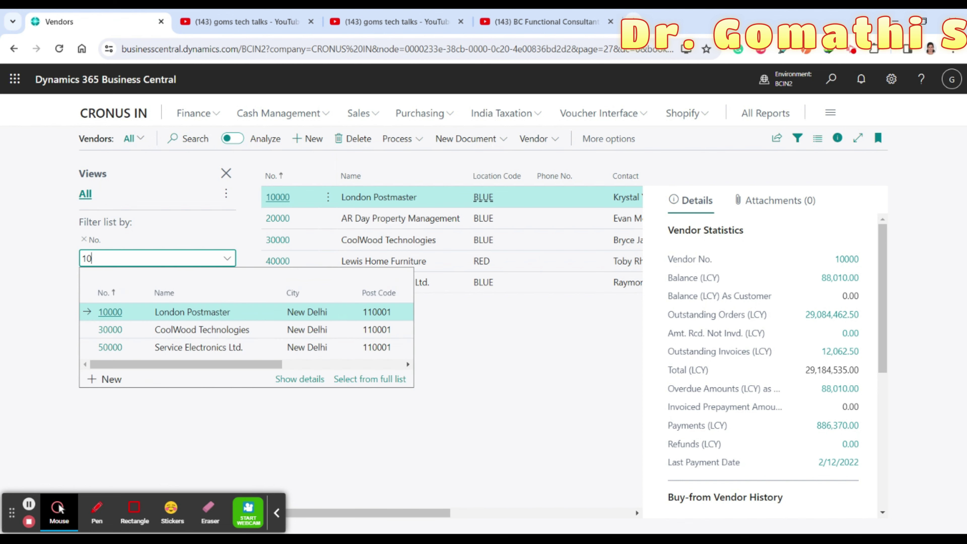
key(Return)
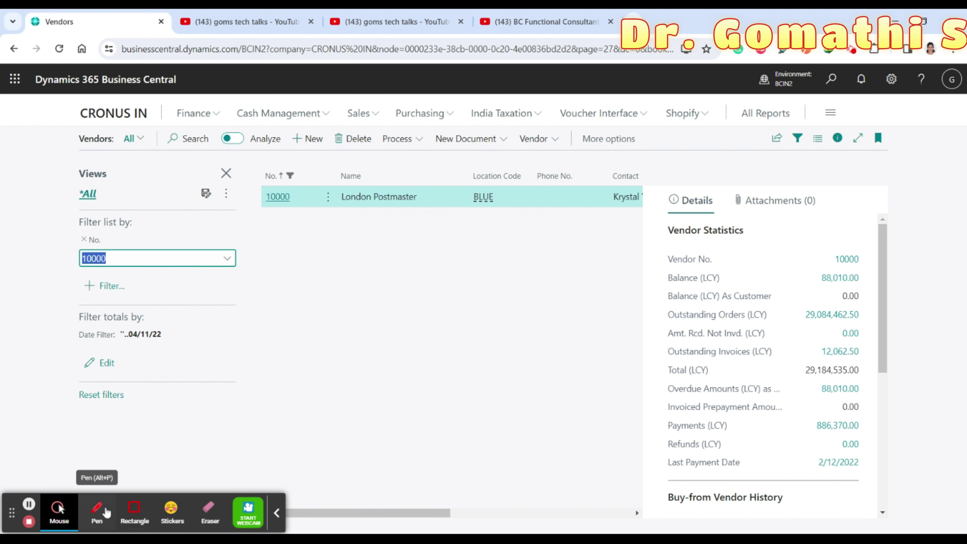
click(97, 509)
drag(319, 155, 348, 284)
drag(473, 269, 259, 168)
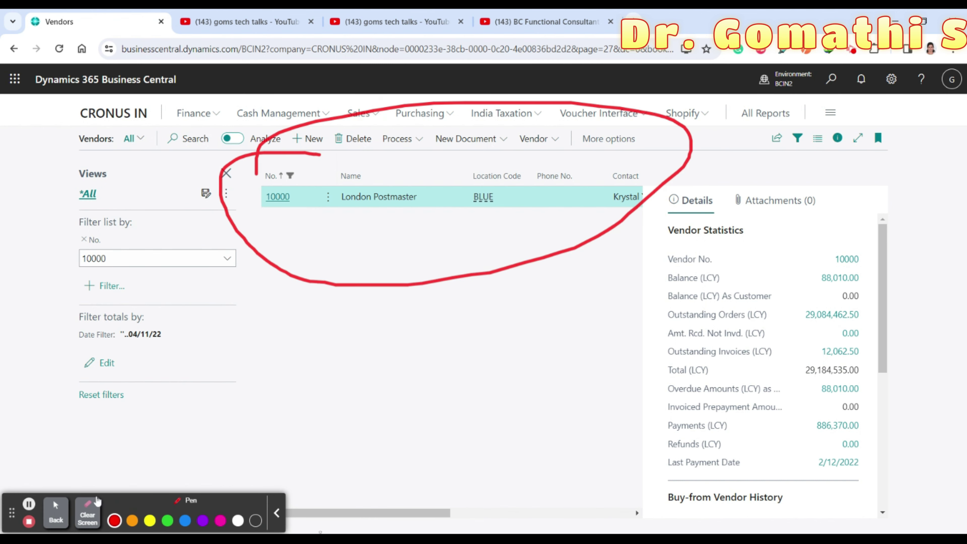
click(88, 512)
click(65, 518)
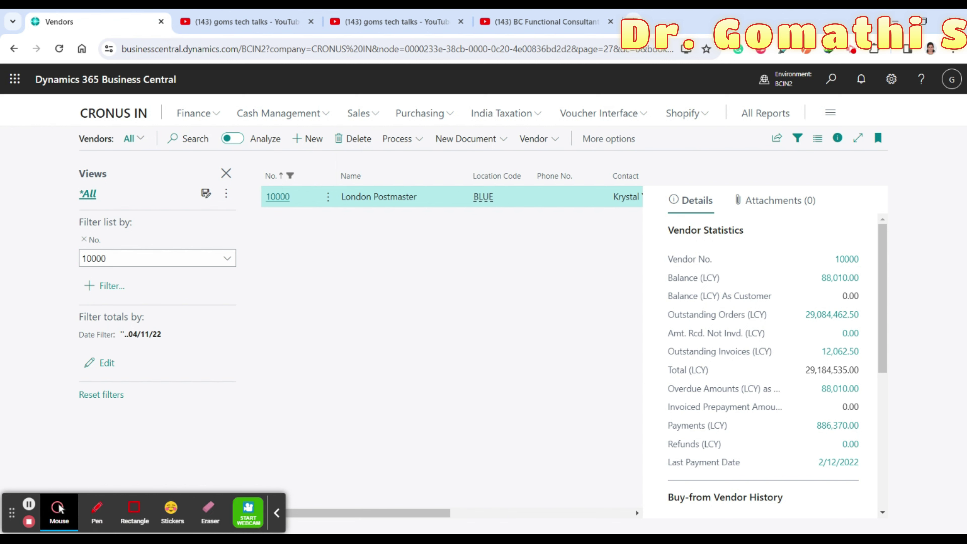
click(84, 239)
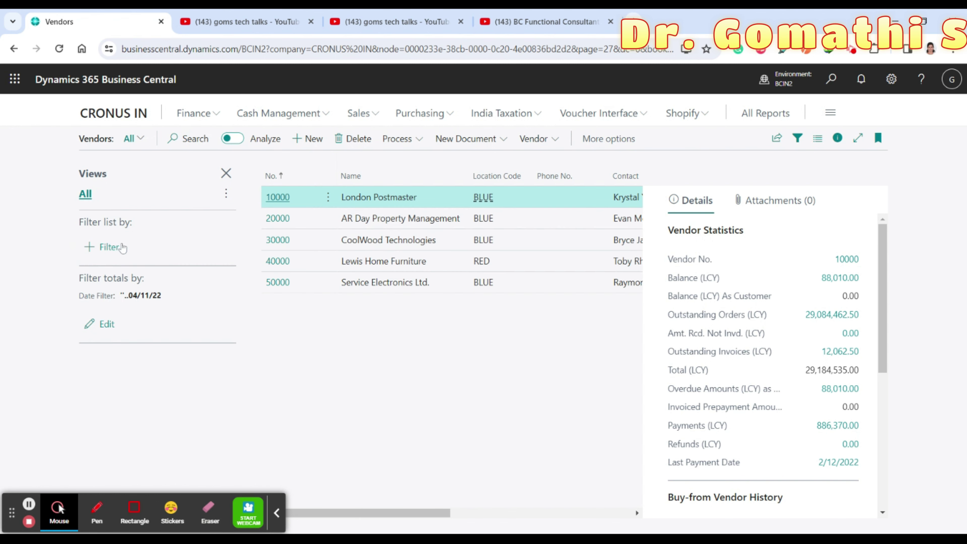
Add a Balance (LCY) filter of >500000 to the Vendors list
click(110, 249)
scroll(153, 335, down, 3)
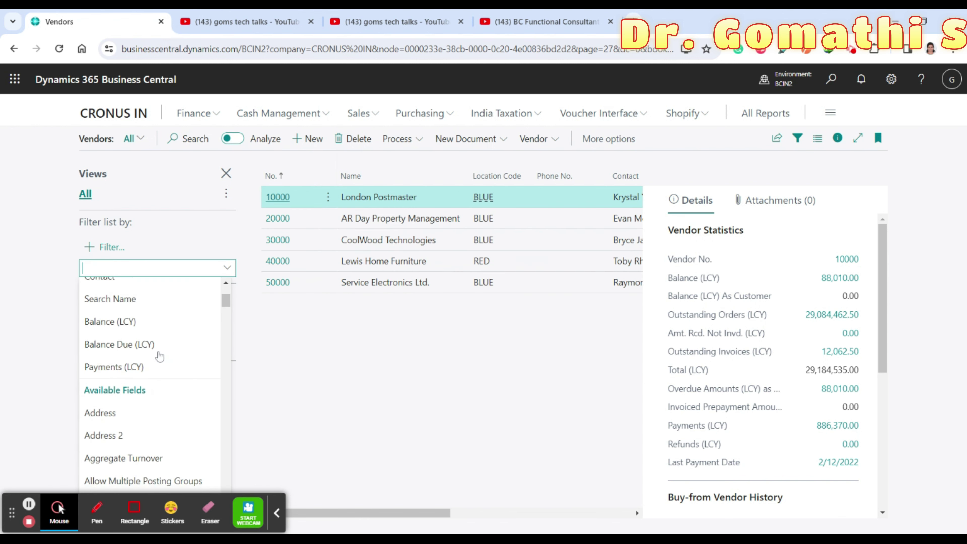
click(152, 323)
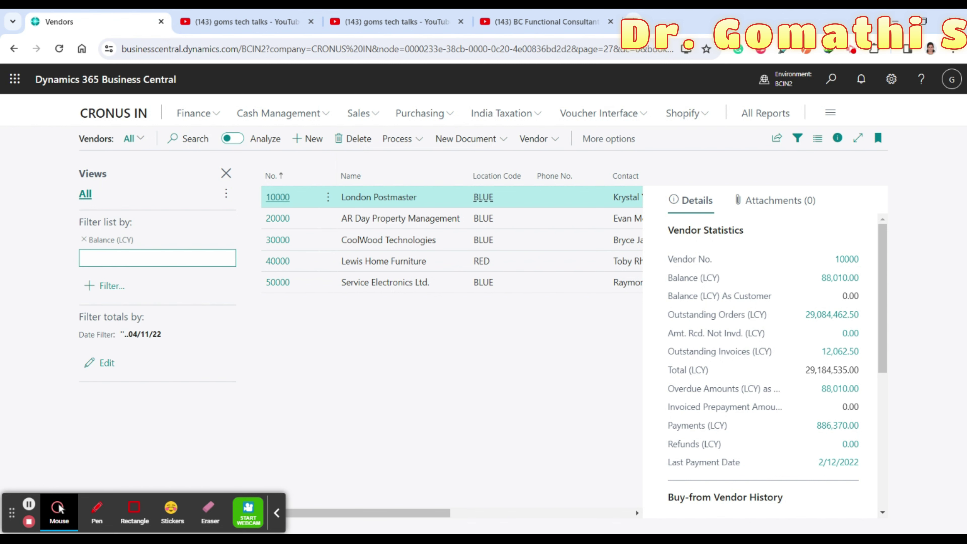
text(>50000)
key(Return)
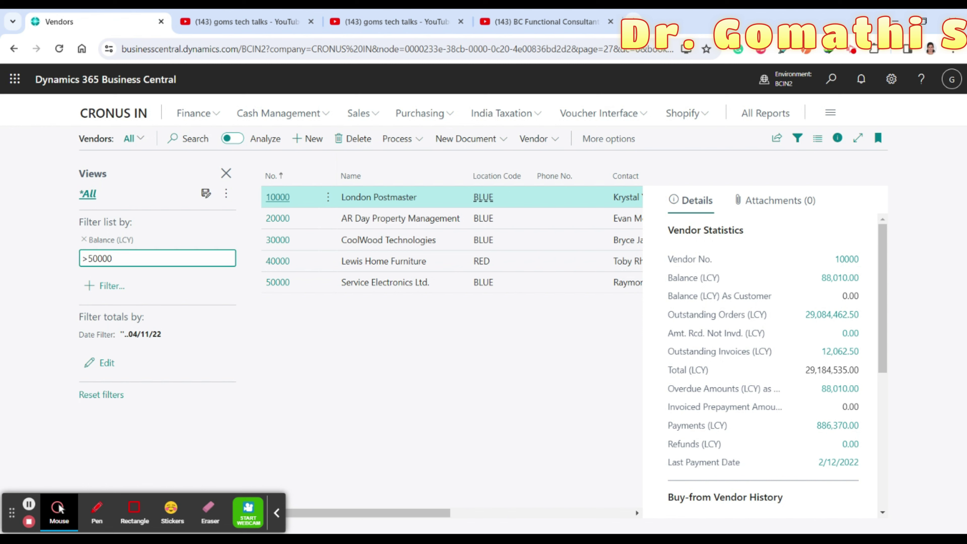
text(0)
key(Return)
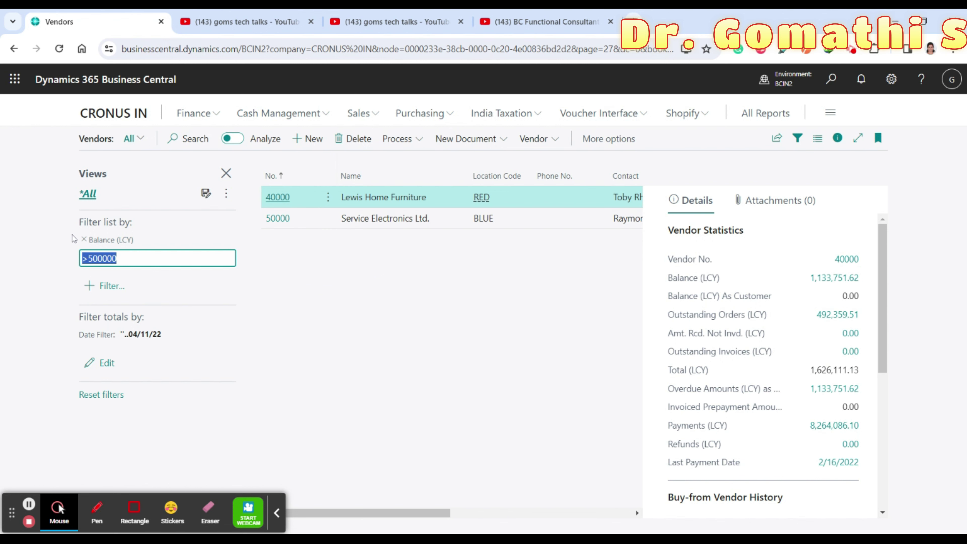
Annotate the >500000 filter with comparison symbols, erase them, and re-enter >500000
click(96, 509)
mouse_move(92, 246)
mouse_down()
mouse_move(65, 262)
mouse_move(72, 247)
mouse_up()
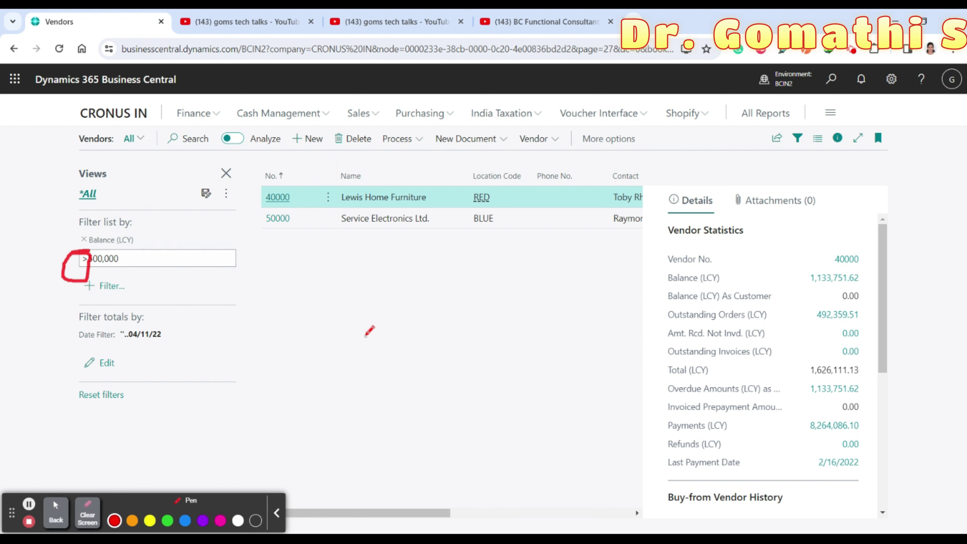
mouse_move(363, 260)
mouse_down()
mouse_move(367, 302)
mouse_move(420, 349)
mouse_up()
mouse_move(470, 281)
mouse_down()
mouse_move(493, 278)
mouse_move(508, 294)
mouse_up()
drag(558, 251, 664, 225)
drag(589, 272, 655, 253)
drag(527, 221, 544, 266)
click(555, 287)
click(87, 520)
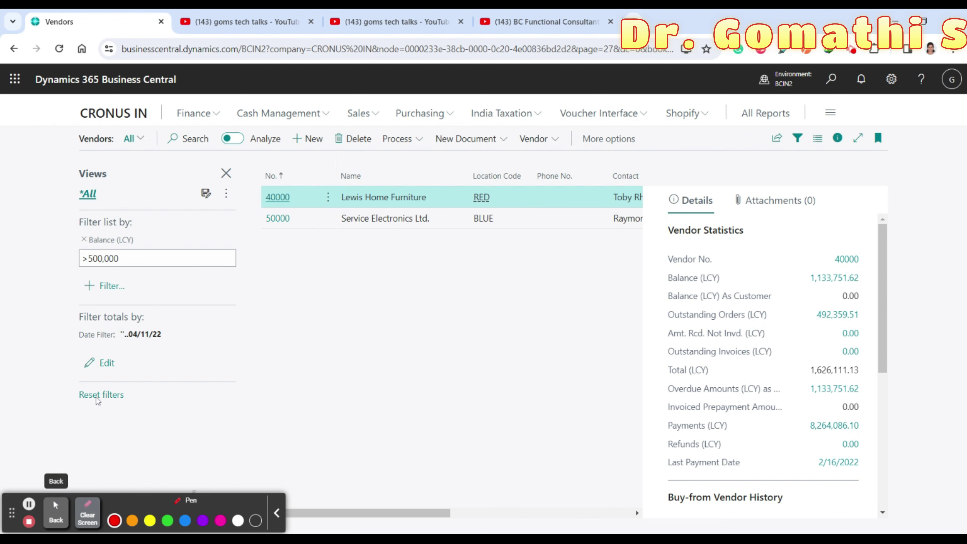
click(56, 511)
click(133, 259)
text(>500000)
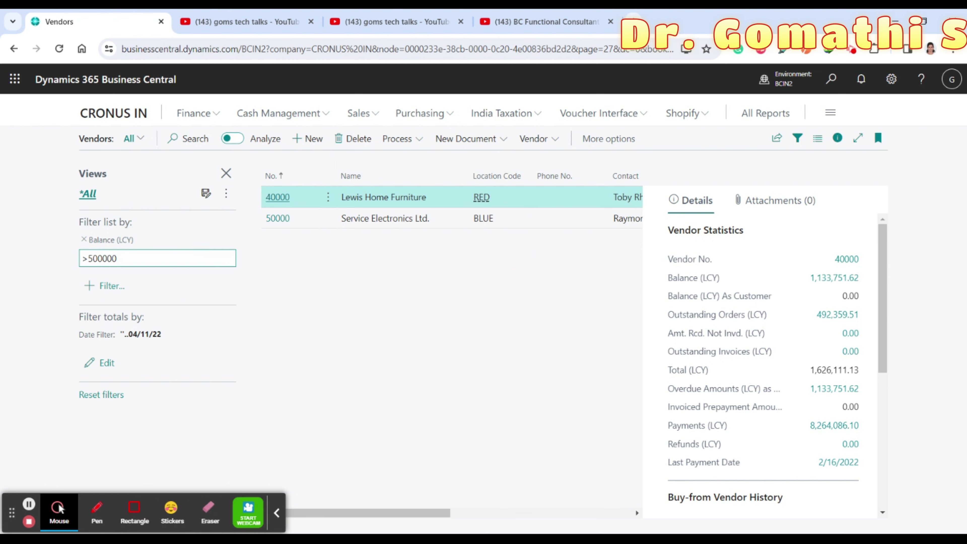